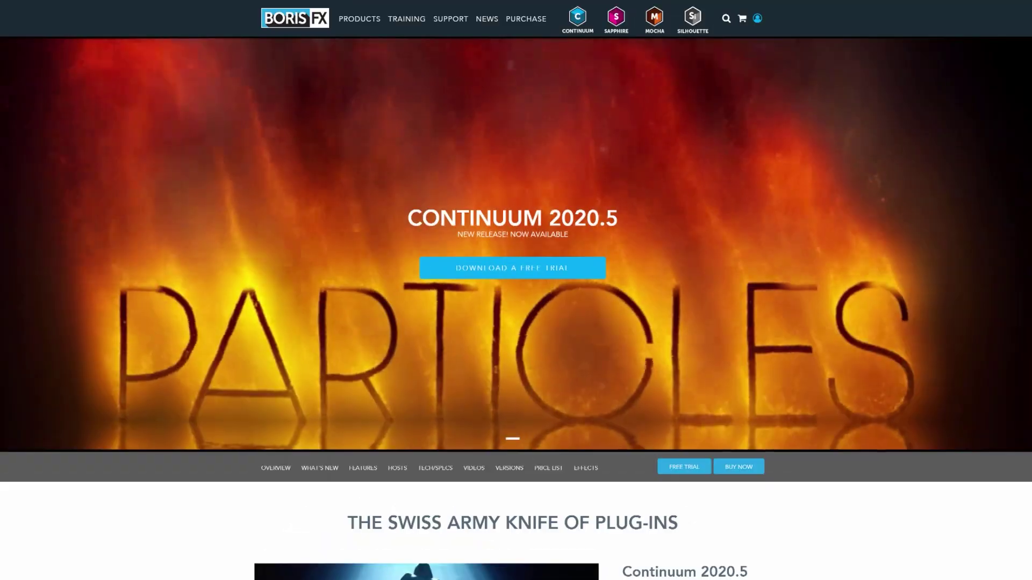
Step: Scroll the Continuum 2020.5 page down to the Reflection and Cast Shadow showcases
{"action": "scroll", "coordinate": [516, 291], "scroll_direction": "down", "scroll_amount": 5}
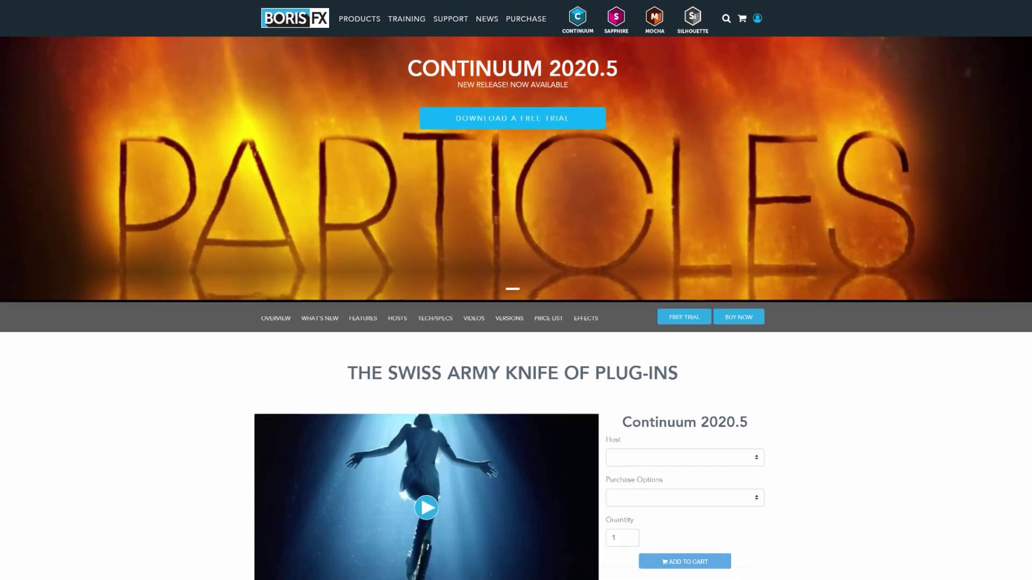
{"action": "scroll", "coordinate": [516, 290], "scroll_direction": "down", "scroll_amount": 2}
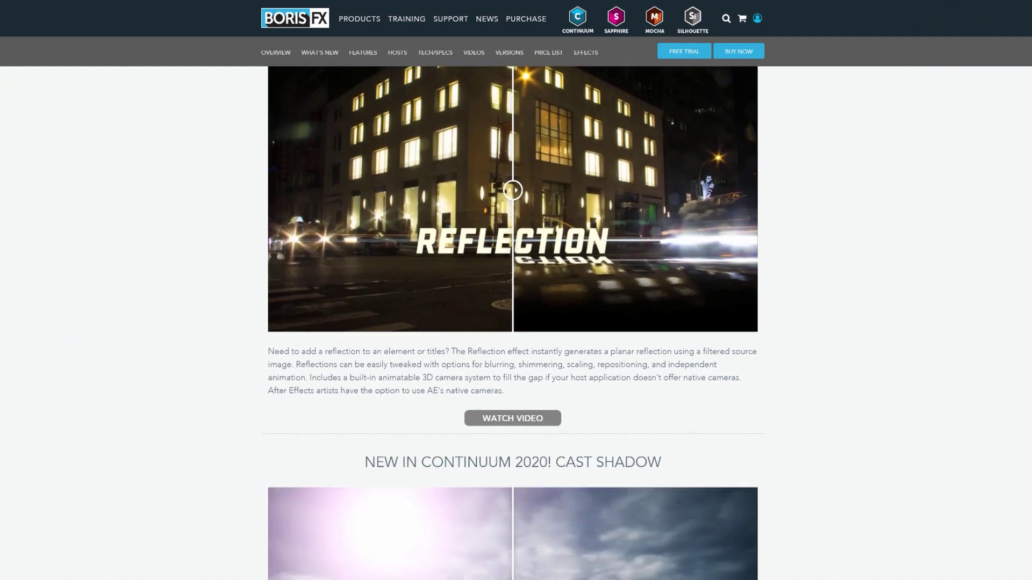
{"action": "scroll", "coordinate": [513, 322], "scroll_direction": "down", "scroll_amount": 6}
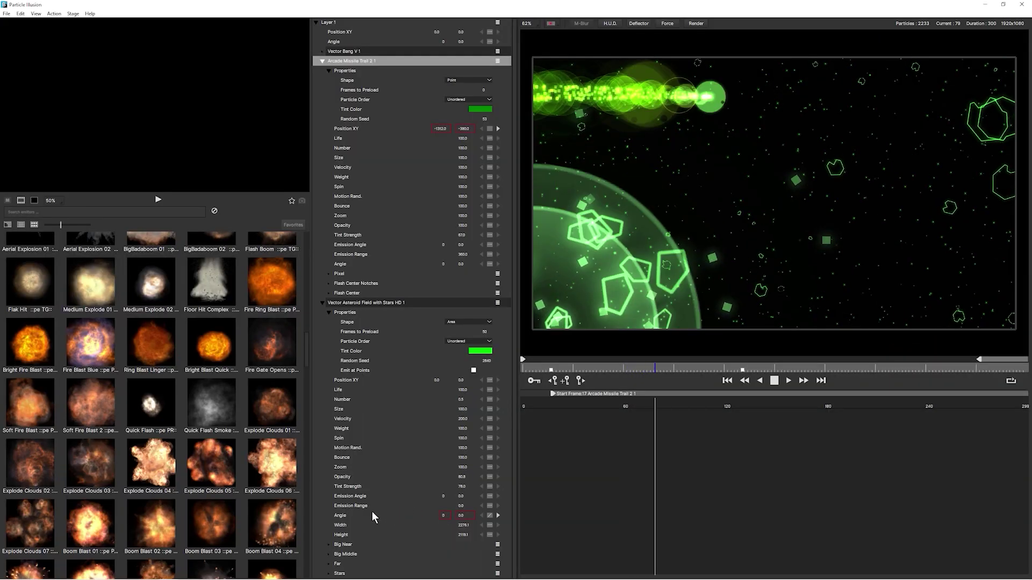
Step: Select the Angle parameter of the Vector Asteroid Field with Stars HD emitter
{"action": "left_click", "coordinate": [372, 514]}
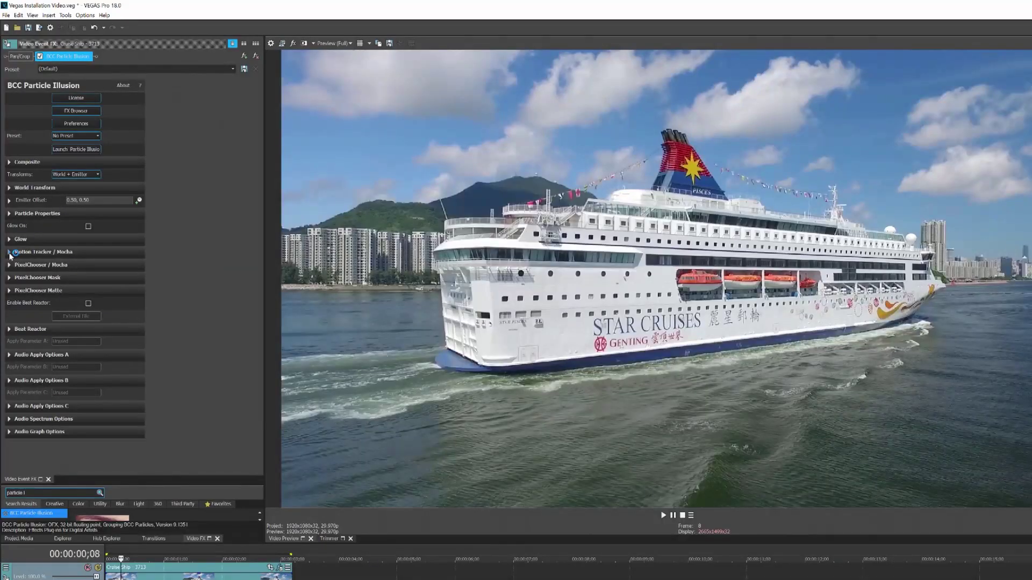
Step: Launch Mocha and track the Emitter Offset layer forward on the ship's funnel
{"action": "left_click", "coordinate": [123, 277]}
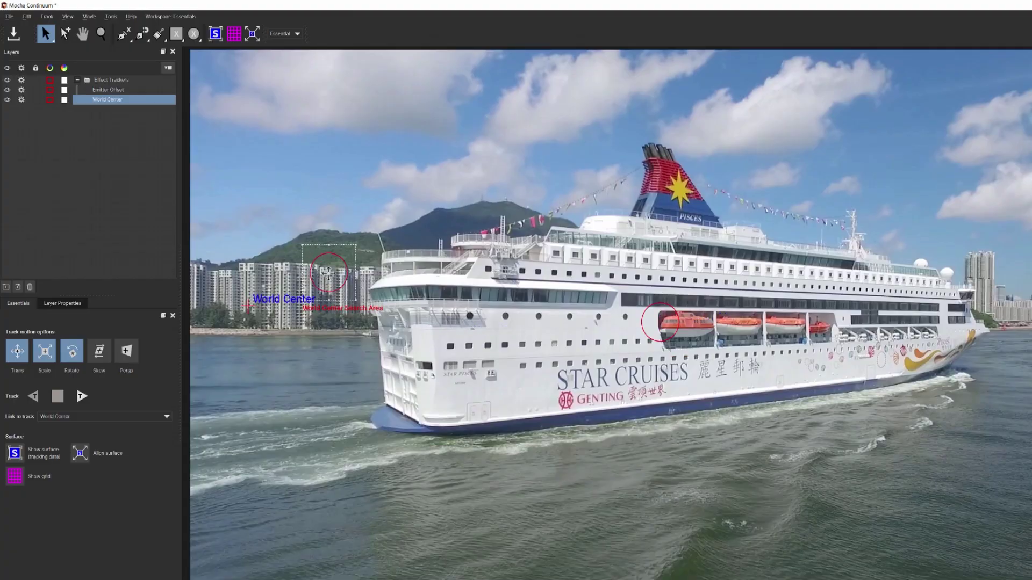
{"action": "left_click", "coordinate": [657, 322]}
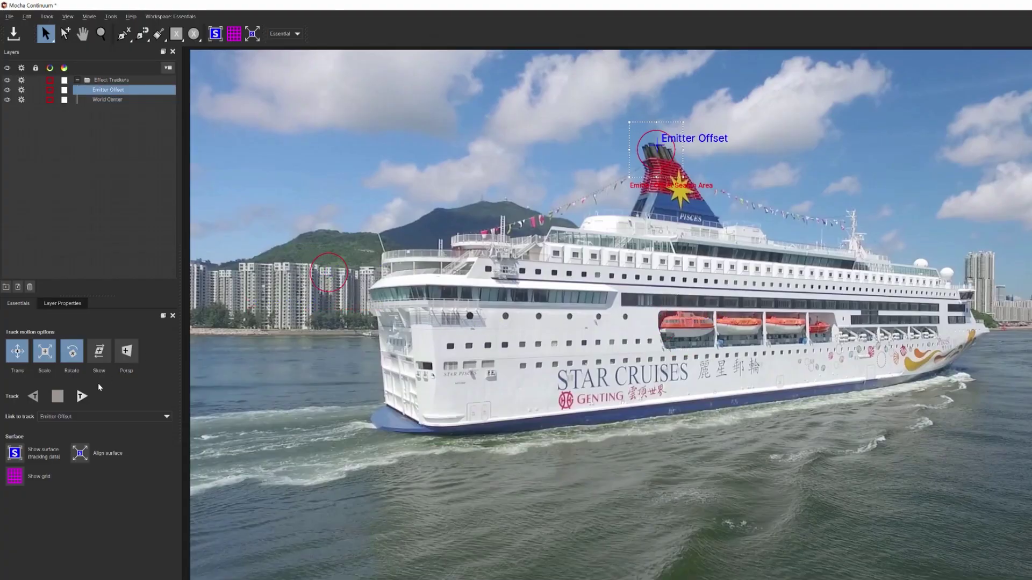
{"action": "left_click", "coordinate": [82, 396]}
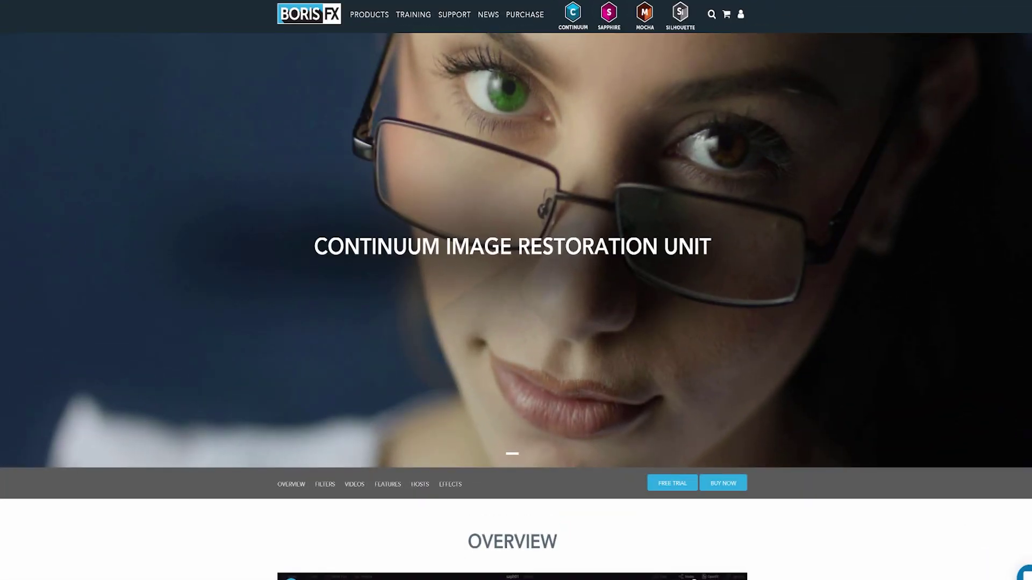
Step: Scroll the Restoration Unit page past the overview video and highlights to Beauty Studio
{"action": "scroll", "coordinate": [516, 306], "scroll_direction": "down", "scroll_amount": 5}
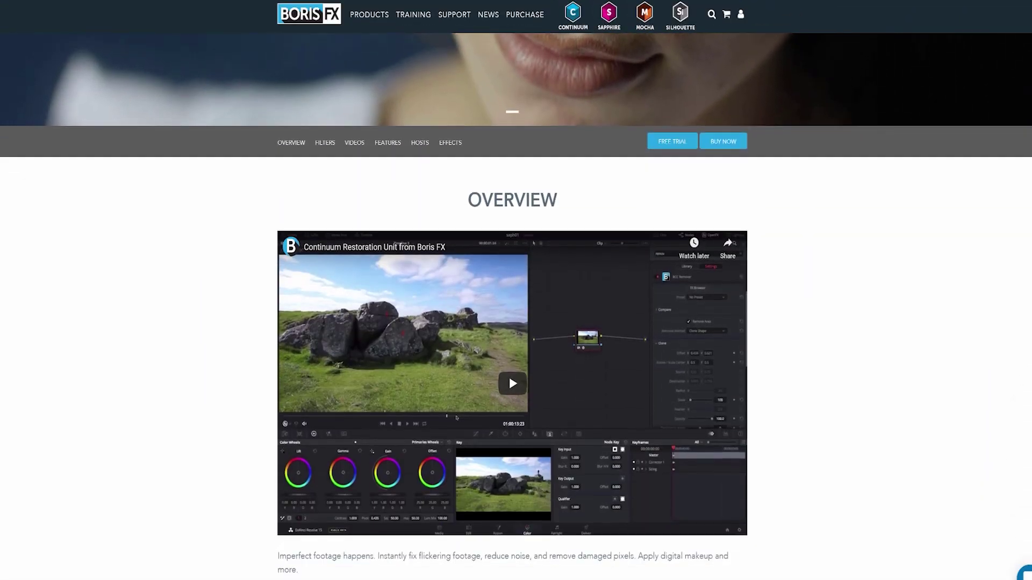
{"action": "scroll", "coordinate": [516, 307], "scroll_direction": "down", "scroll_amount": 8}
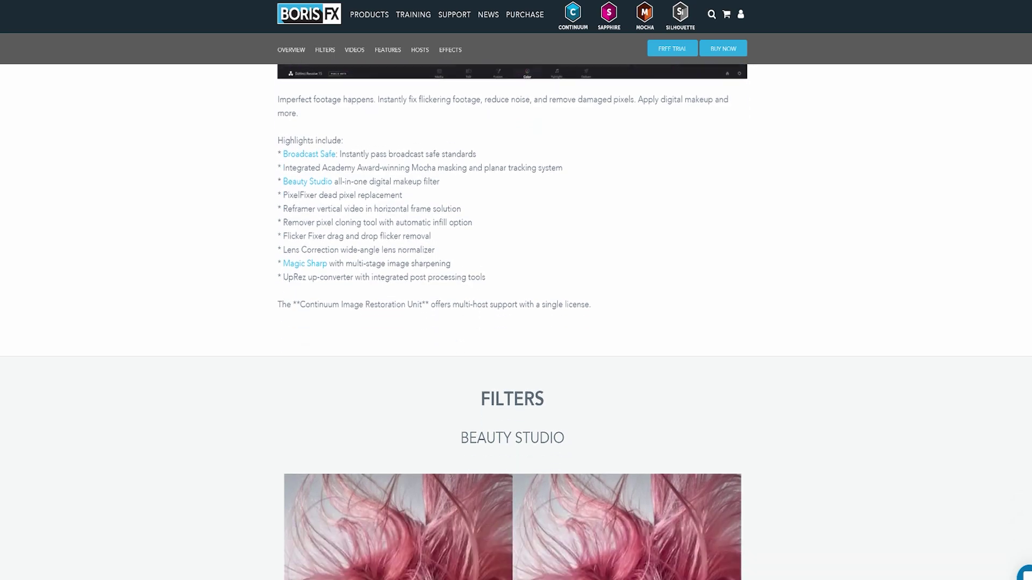
{"action": "scroll", "coordinate": [516, 306], "scroll_direction": "down", "scroll_amount": 12}
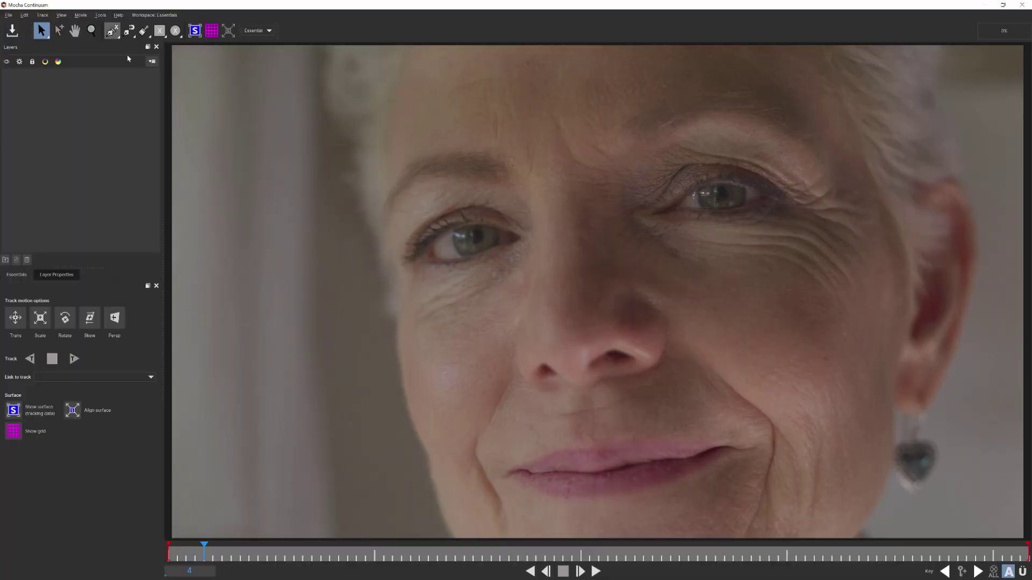
Step: Track the masked face area forward, then expand the PixelChooser Mask and Clone settings
{"action": "left_click", "coordinate": [73, 360]}
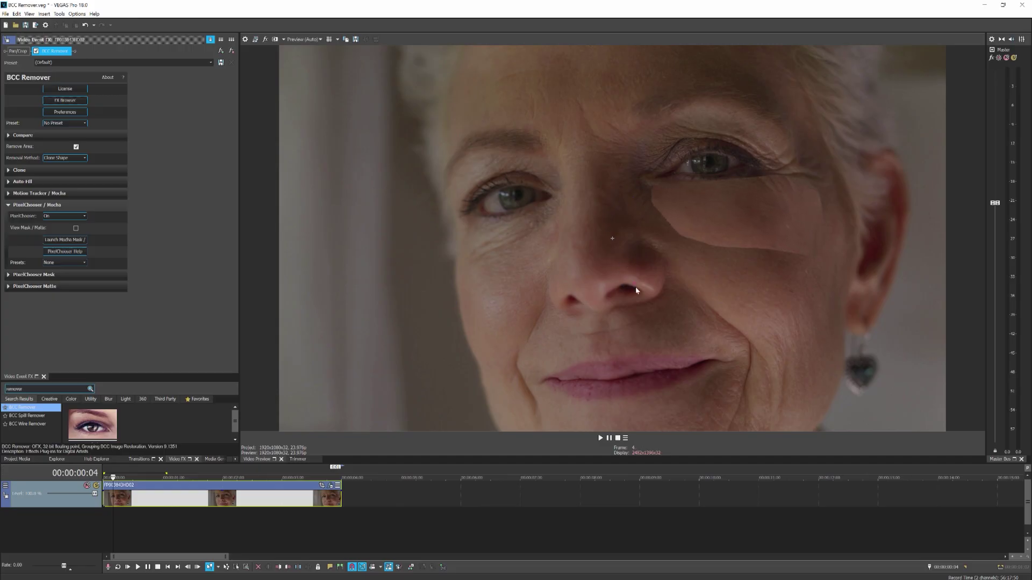
{"action": "left_click", "coordinate": [8, 275]}
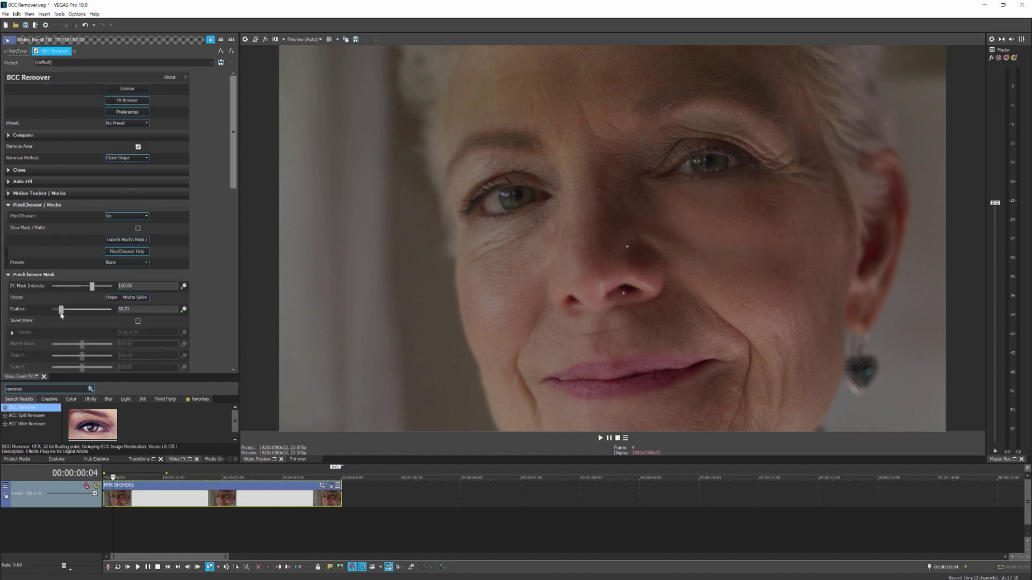
{"action": "left_click", "coordinate": [9, 172]}
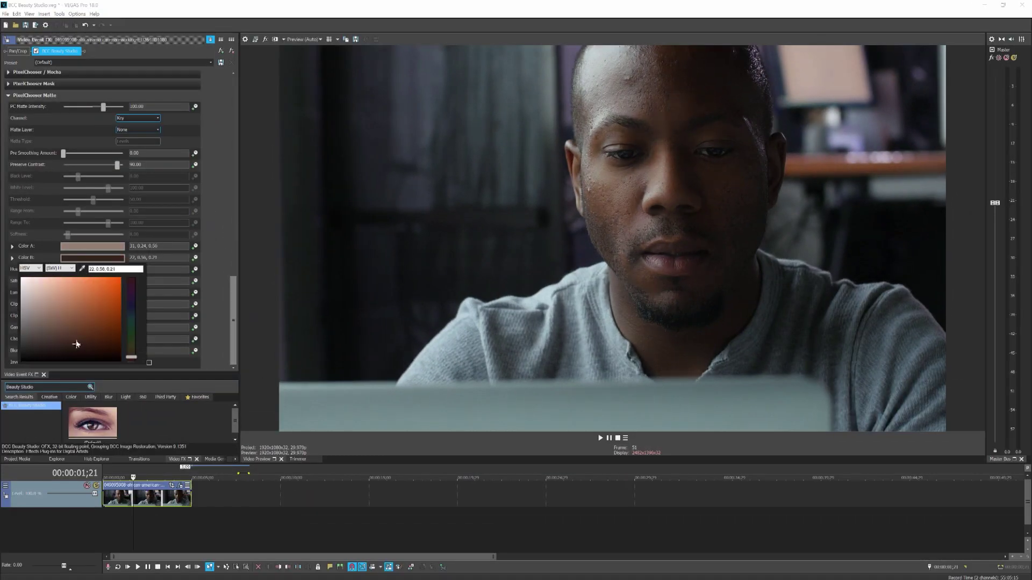
{"action": "scroll", "coordinate": [230, 193], "scroll_direction": "up", "scroll_amount": 5}
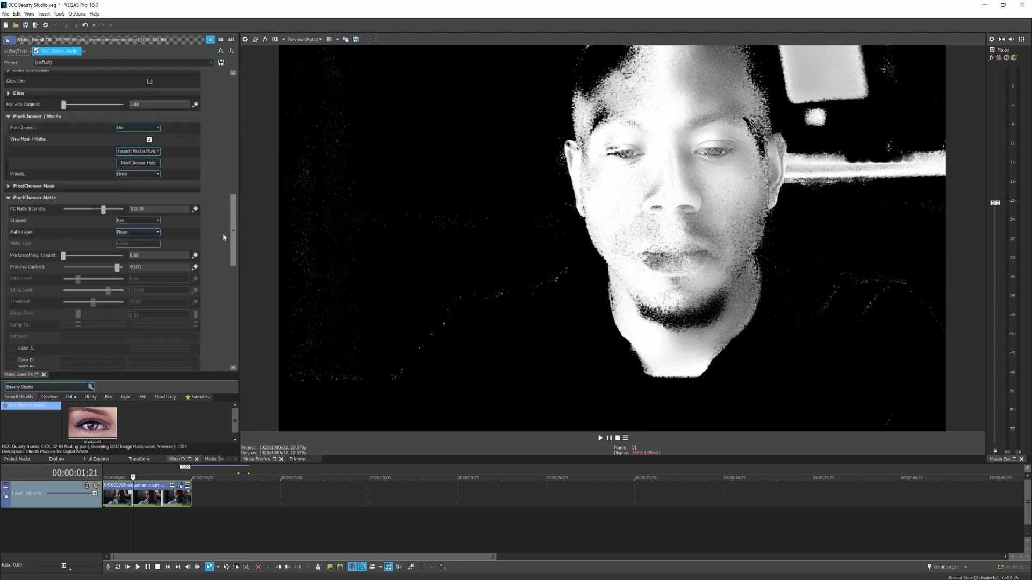
{"action": "scroll", "coordinate": [222, 233], "scroll_direction": "down", "scroll_amount": 5}
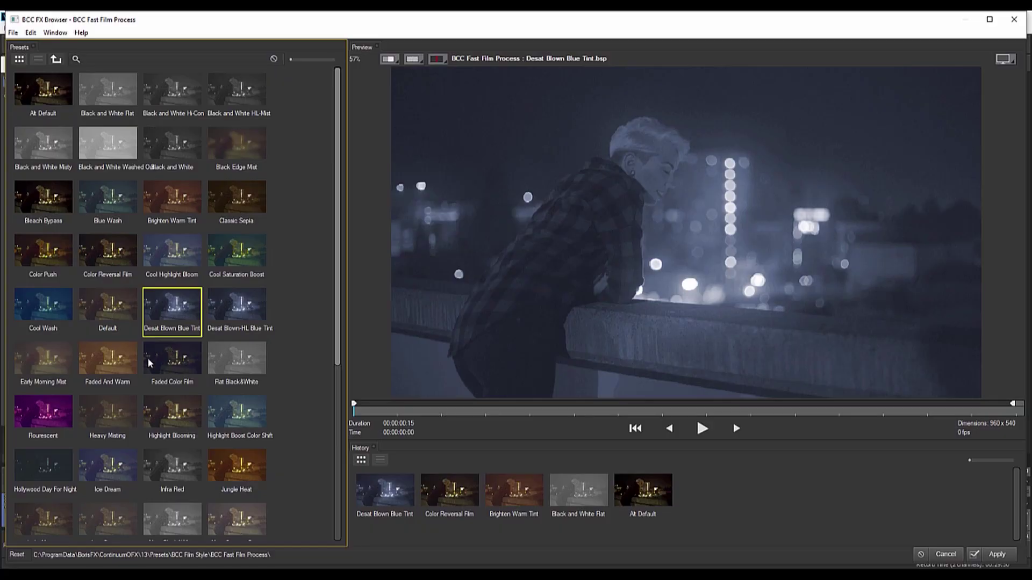
Step: Preview the Faded And Warm, Highlight Blooming, Highlight Boost Color Shift and Cool Saturation Boost presets
{"action": "left_click", "coordinate": [108, 365]}
{"action": "left_click", "coordinate": [182, 425]}
{"action": "left_click", "coordinate": [236, 414]}
{"action": "left_click", "coordinate": [237, 252]}
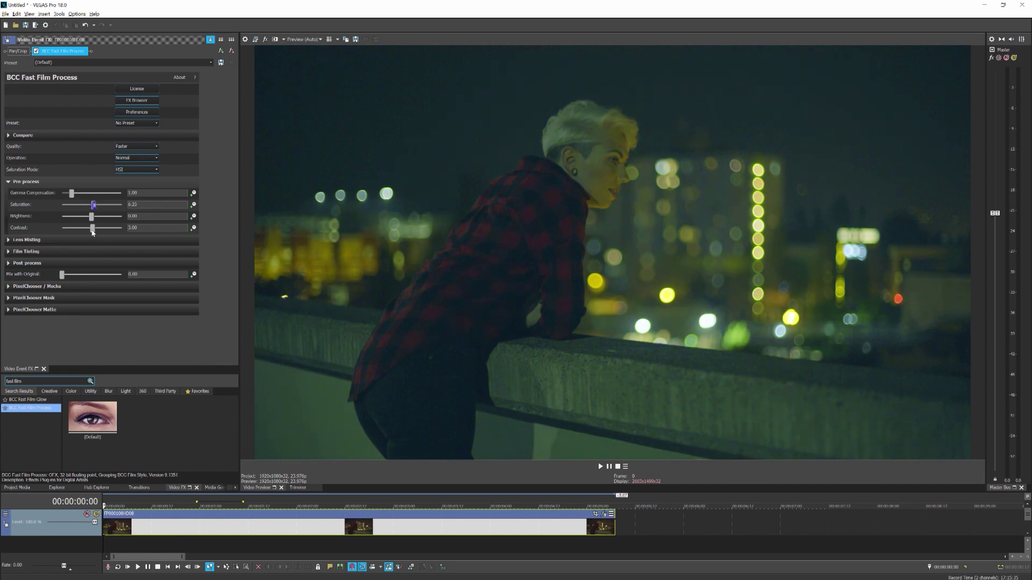
Step: Raise Contrast from 3.00 to 24.11 and check the Film Tinting Overall Color
{"action": "left_click_drag", "start_coordinate": [92, 232], "coordinate": [99, 228]}
{"action": "left_click", "coordinate": [16, 251]}
{"action": "left_click", "coordinate": [90, 275]}
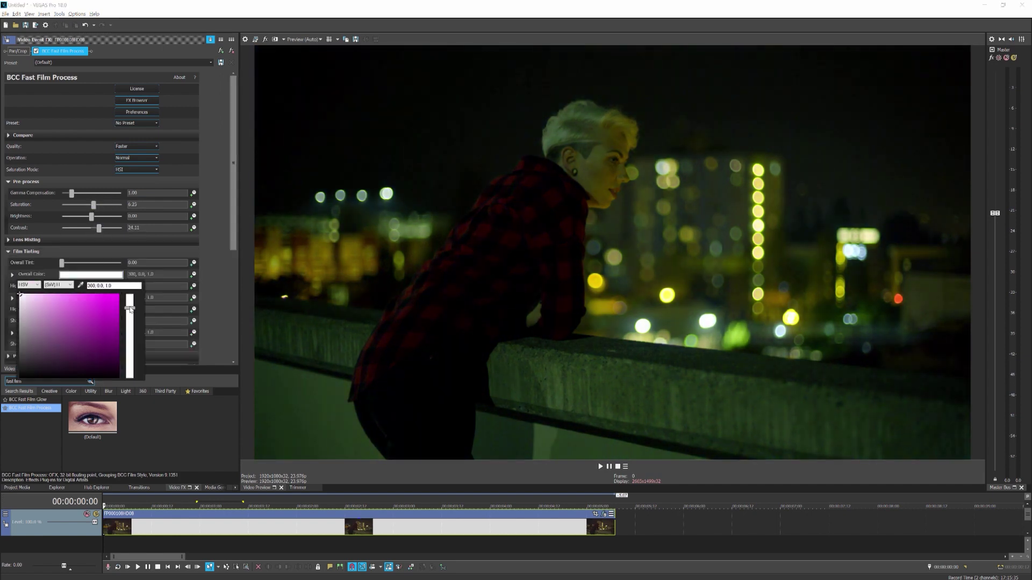
{"action": "left_click", "coordinate": [63, 264]}
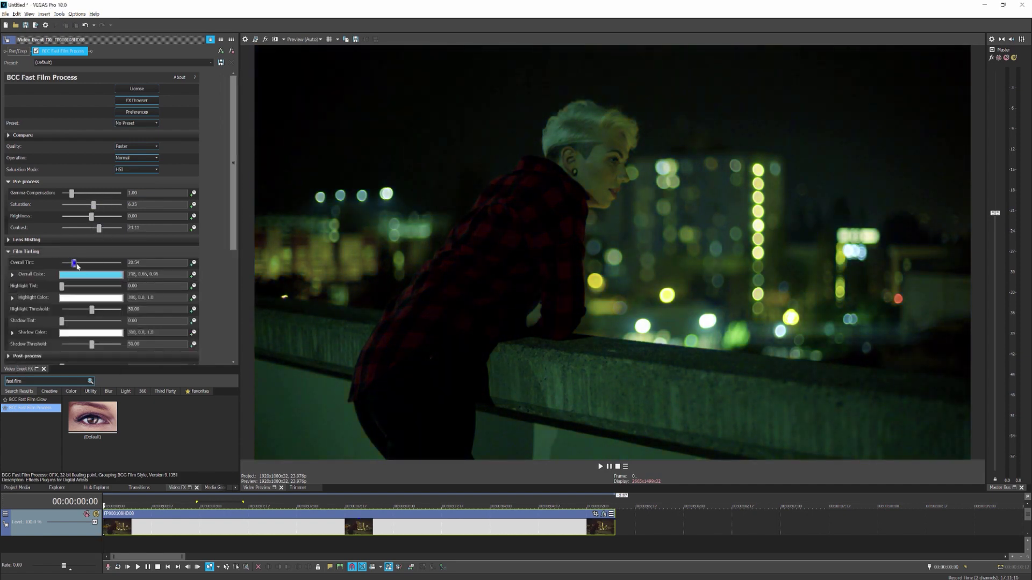
Step: Make the glow colour cyan, lower Glow Intensity slightly and widen Glow Radius
{"action": "scroll", "coordinate": [186, 299], "scroll_direction": "down", "scroll_amount": 2}
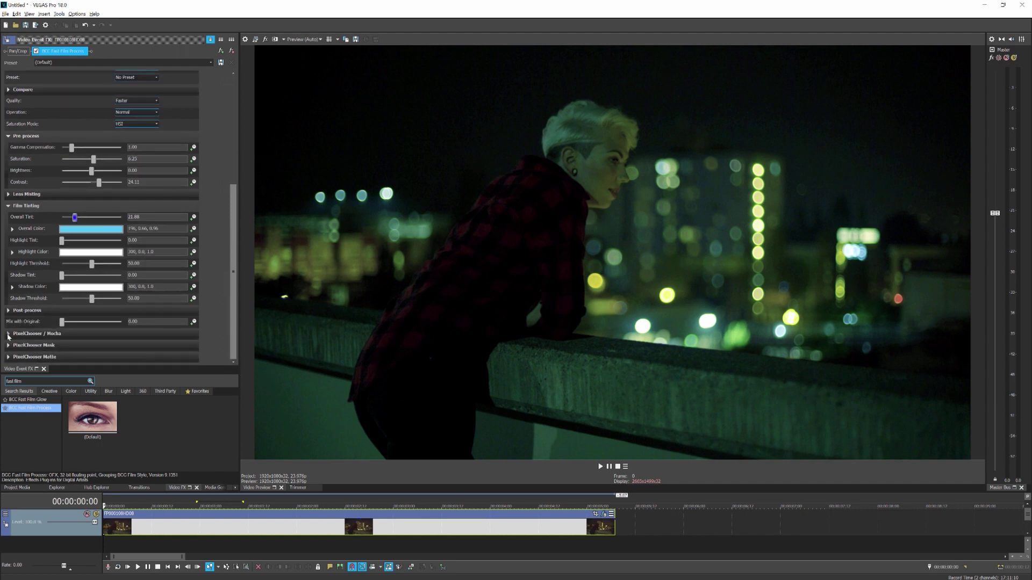
{"action": "scroll", "coordinate": [235, 262], "scroll_direction": "down", "scroll_amount": 3}
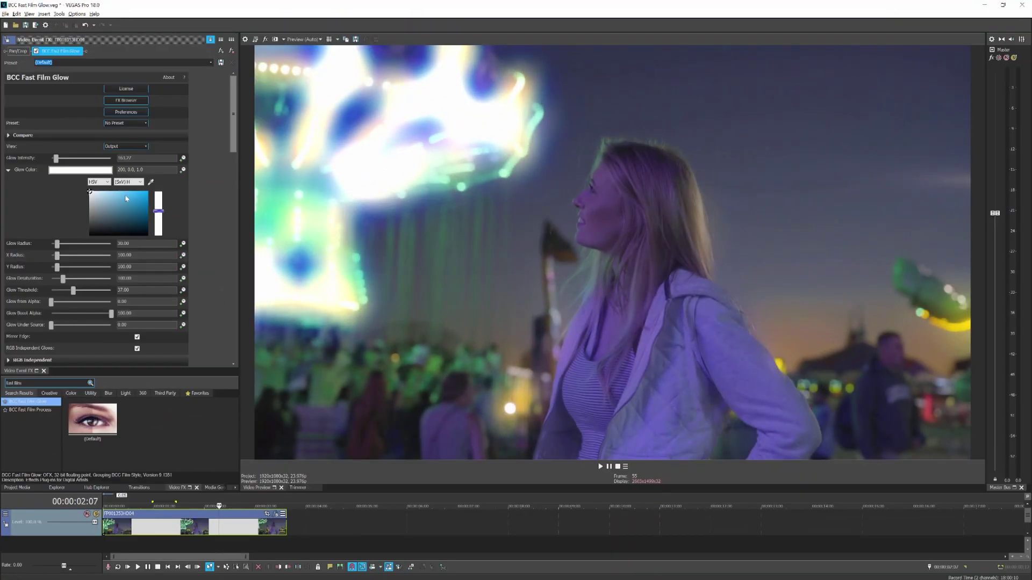
{"action": "left_click", "coordinate": [125, 193]}
{"action": "left_click_drag", "start_coordinate": [59, 161], "coordinate": [58, 162]}
{"action": "mouse_move", "coordinate": [64, 246]}
{"action": "left_mouse_down"}
{"action": "mouse_move", "coordinate": [73, 290]}
{"action": "mouse_move", "coordinate": [50, 269]}
{"action": "left_mouse_up"}
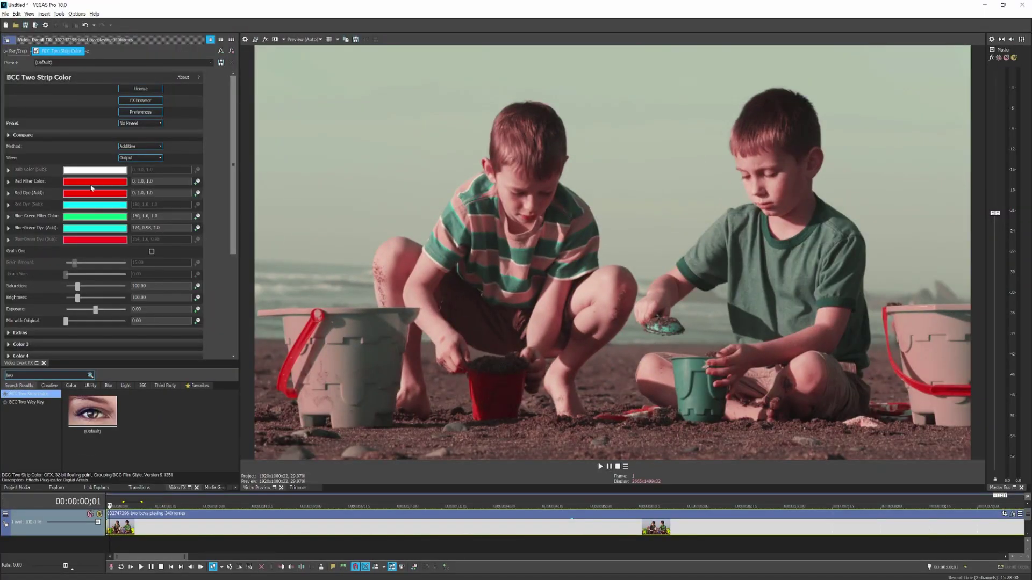
Step: Turn the Two Strip Color Red Dye (Add) hue to 360 for pure red
{"action": "left_click", "coordinate": [92, 192]}
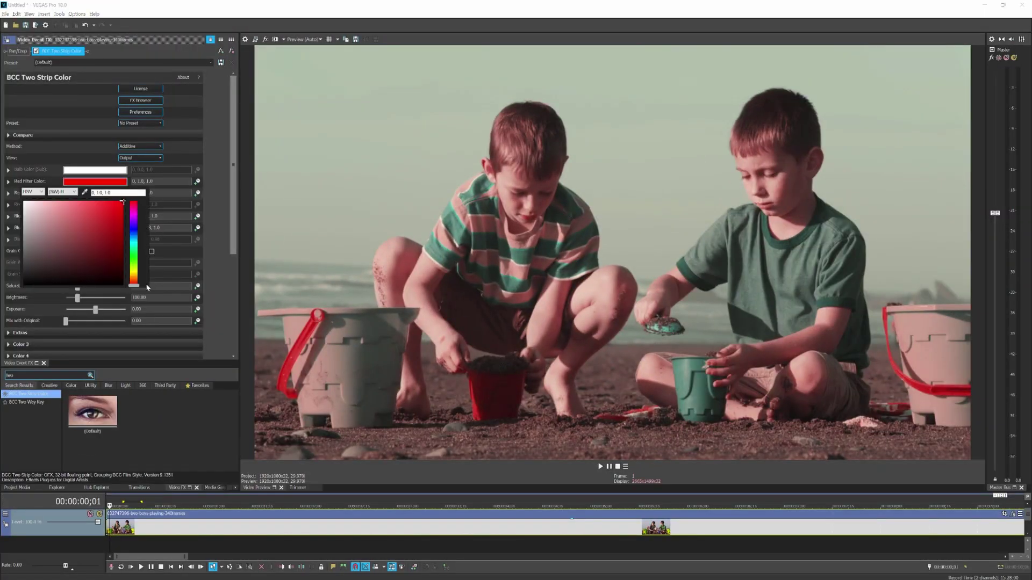
{"action": "left_click_drag", "start_coordinate": [136, 281], "coordinate": [142, 193]}
{"action": "left_click", "coordinate": [218, 179]}
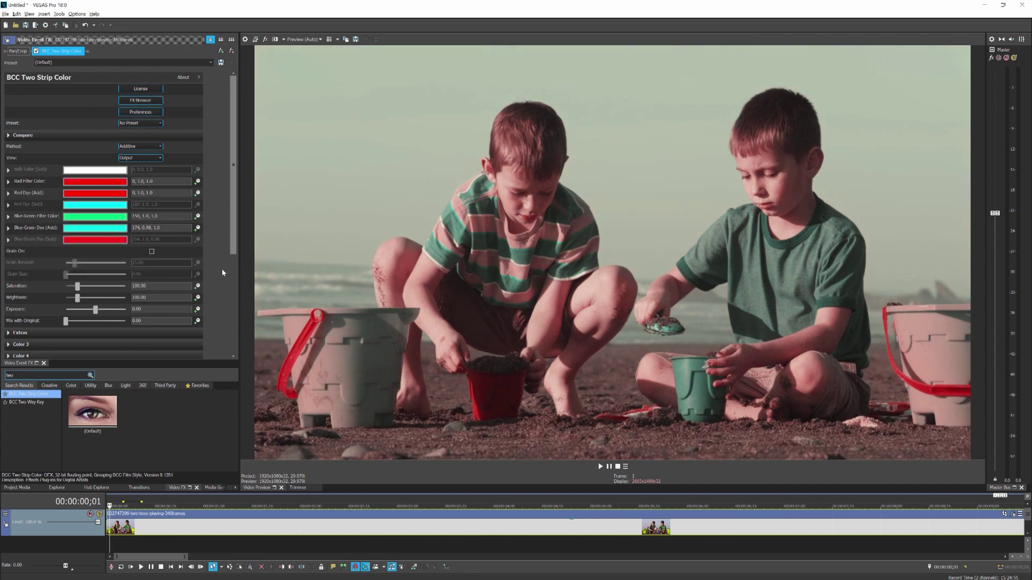
{"action": "scroll", "coordinate": [223, 273], "scroll_direction": "down", "scroll_amount": 2}
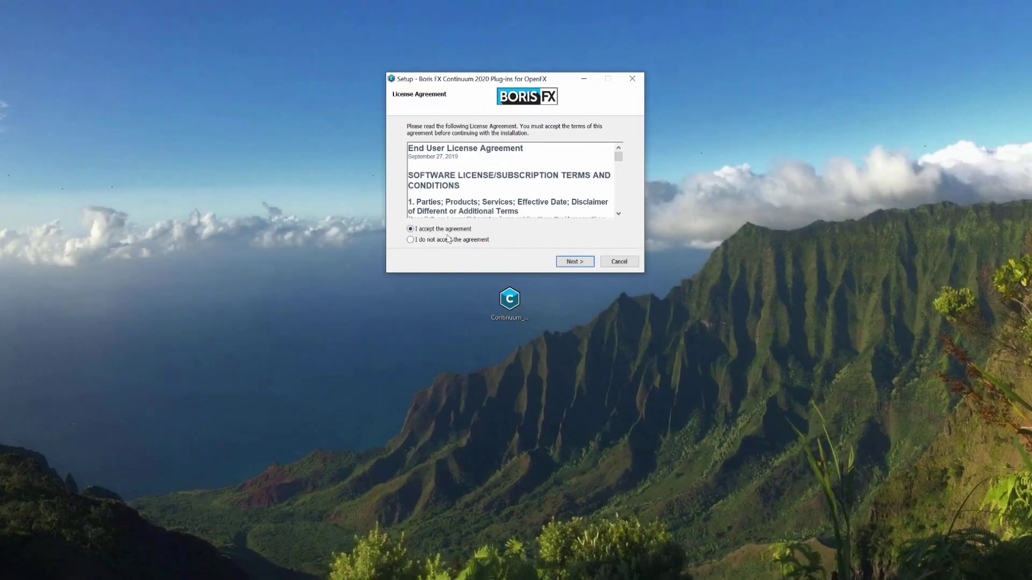
Step: Install the Continuum plug-ins and proceed to entering the activation key
{"action": "left_click", "coordinate": [574, 262]}
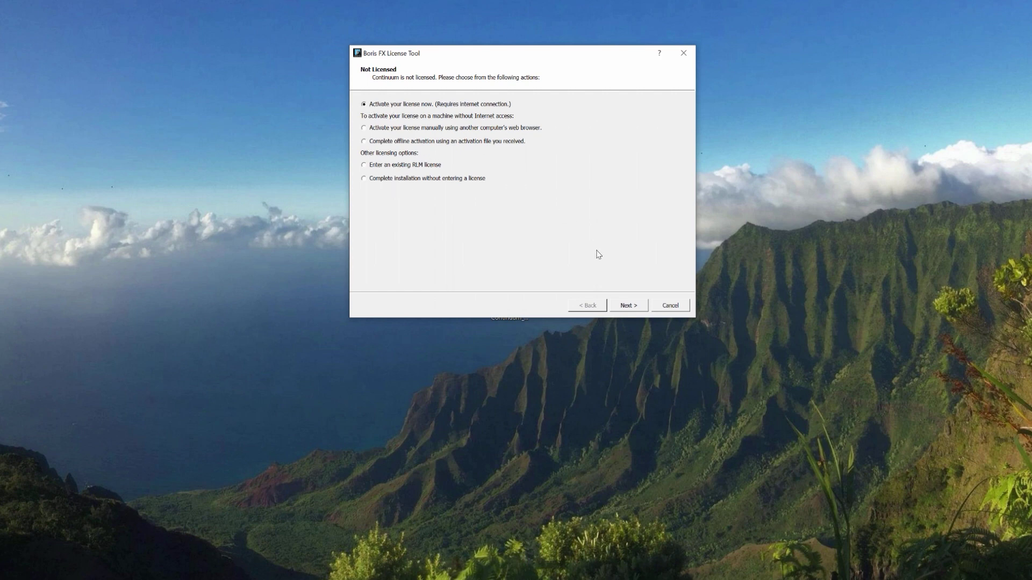
{"action": "left_click", "coordinate": [626, 306]}
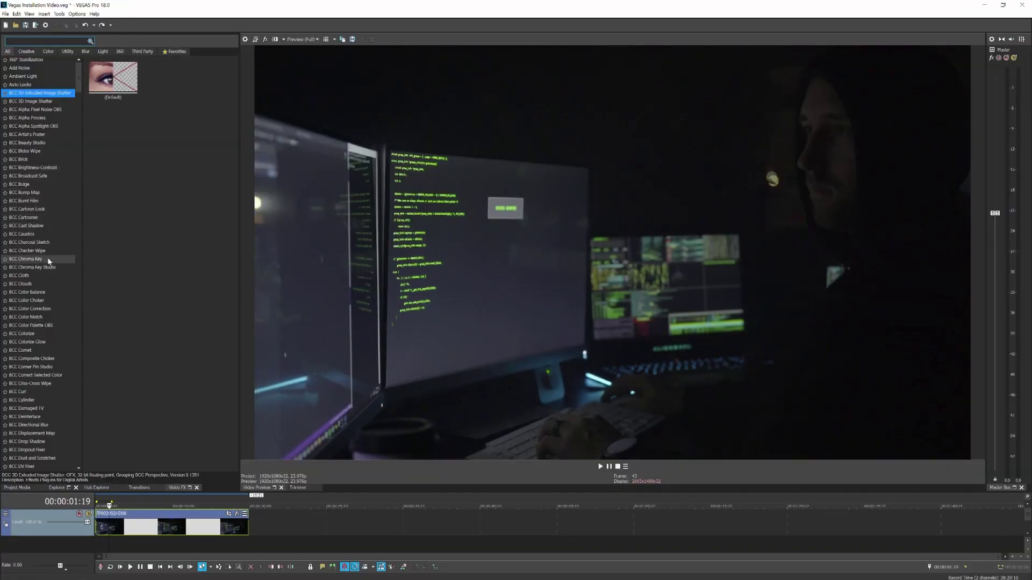
Step: Apply BCC Colorize Glow to the desk clip with the HiConGlowCyanWash preset
{"action": "left_click_drag", "start_coordinate": [26, 344], "coordinate": [36, 339]}
{"action": "left_click_drag", "start_coordinate": [144, 537], "coordinate": [135, 510]}
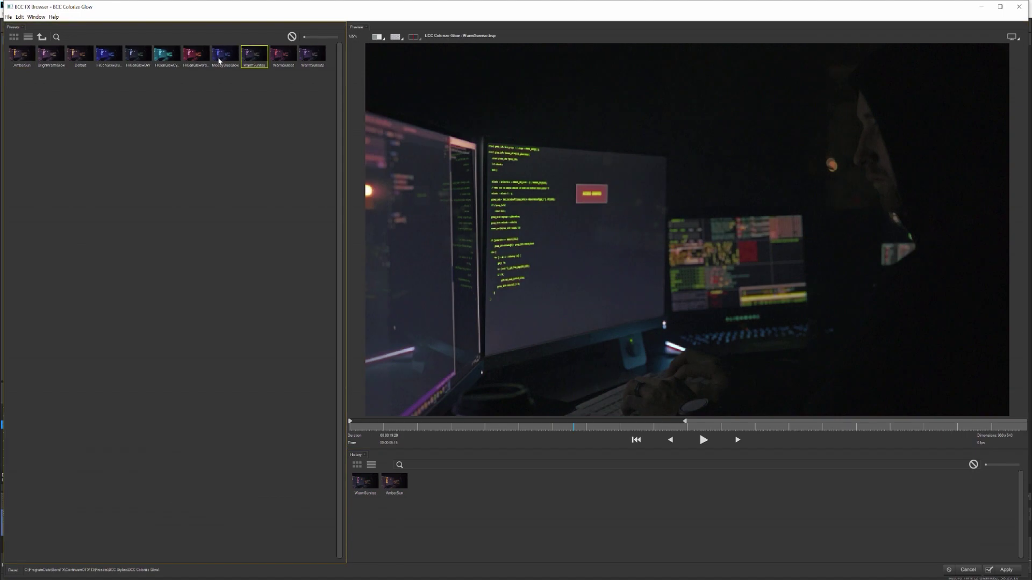
{"action": "left_click", "coordinate": [167, 56]}
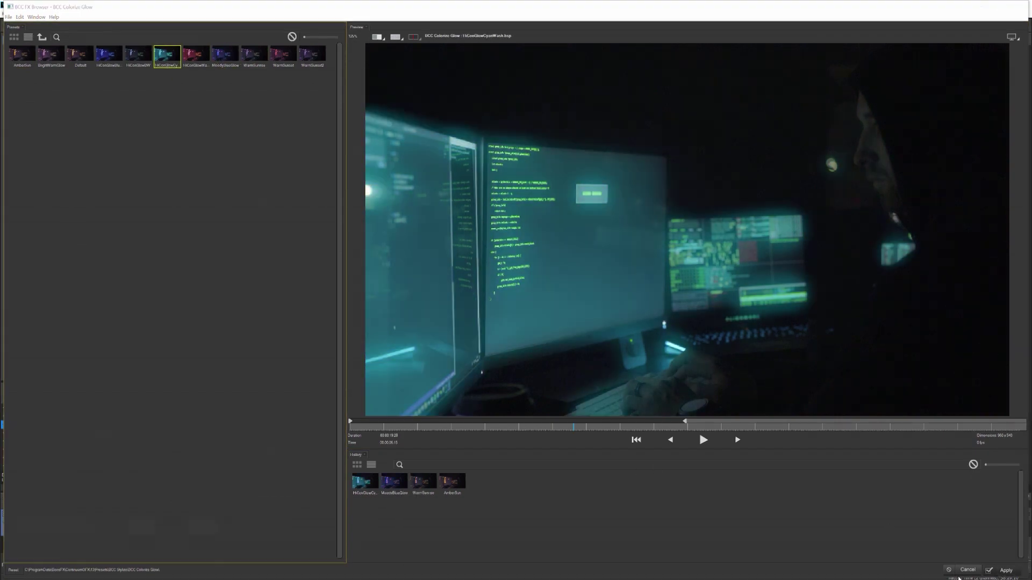
{"action": "left_click", "coordinate": [1005, 570]}
Step: Raise the glow's Blur Amount, Threshold and Intensity sliders
{"action": "left_click_drag", "start_coordinate": [65, 170], "coordinate": [67, 170]}
{"action": "left_click_drag", "start_coordinate": [55, 205], "coordinate": [60, 205]}
{"action": "left_click_drag", "start_coordinate": [64, 262], "coordinate": [71, 263]}
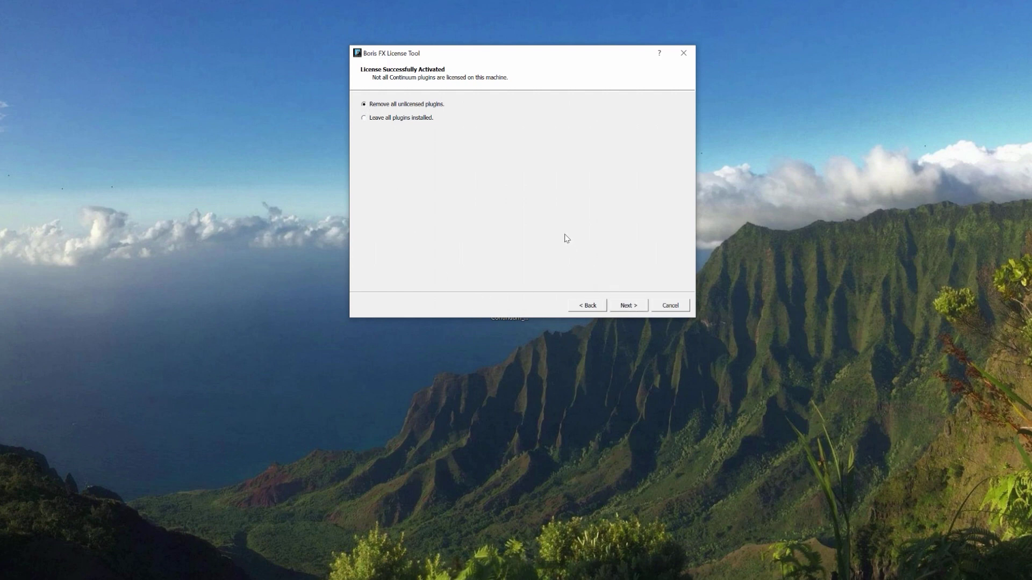
Step: Confirm removal of all unlicensed plug-ins in the License Tool
{"action": "key", "text": "Return"}
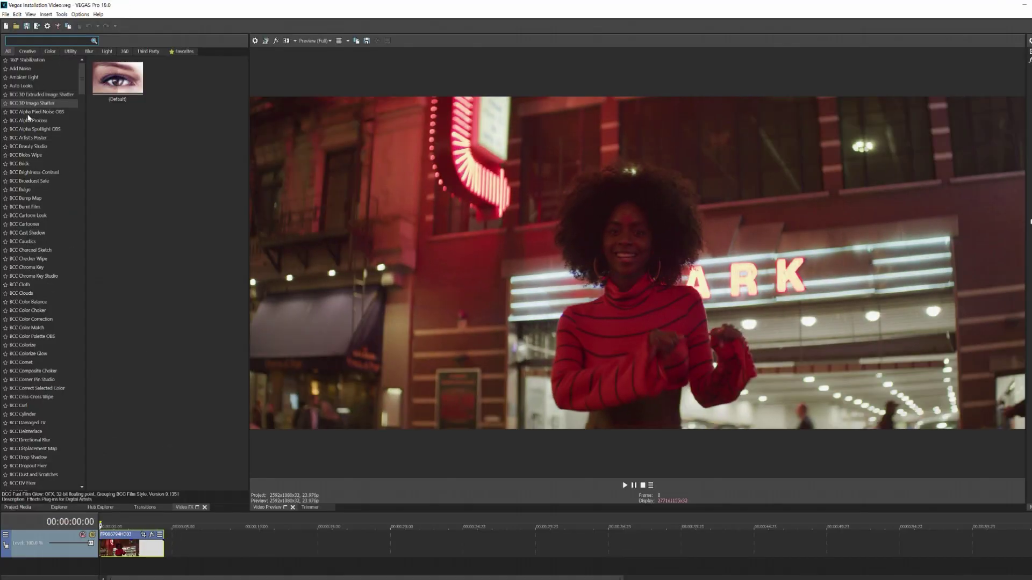
Step: Apply BCC Fast Film Glow to the neon street clip and raise its Glow Intensity and X Radius
{"action": "scroll", "coordinate": [50, 425], "scroll_direction": "down", "scroll_amount": 12}
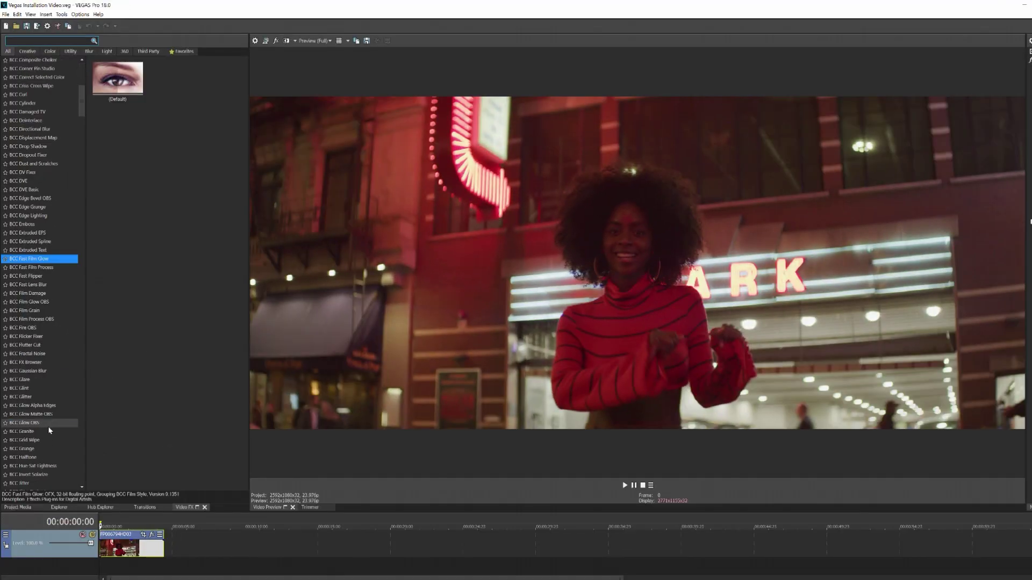
{"action": "left_click_drag", "start_coordinate": [86, 255], "coordinate": [139, 484]}
{"action": "left_click_drag", "start_coordinate": [125, 560], "coordinate": [125, 560]}
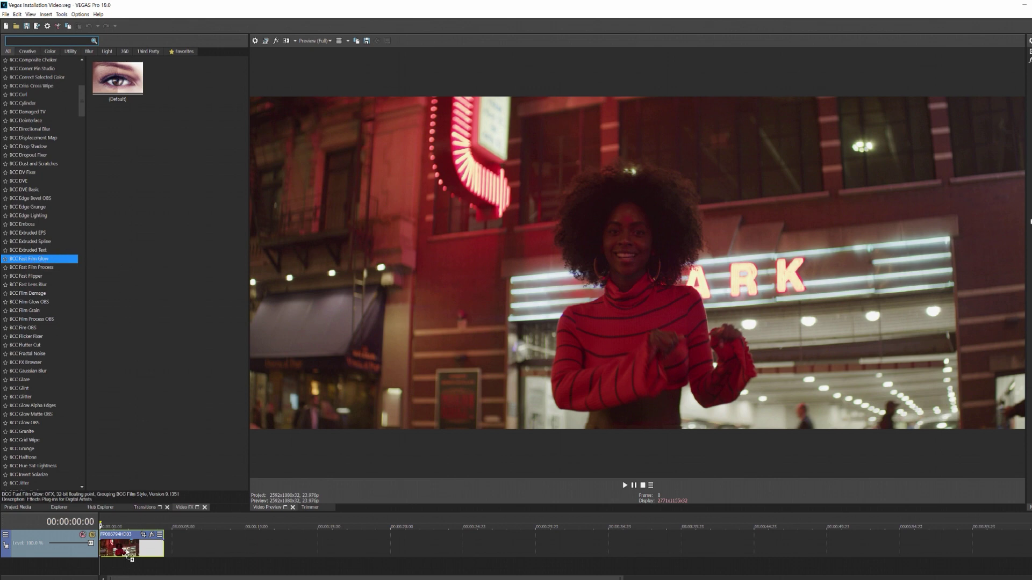
{"action": "mouse_move", "coordinate": [55, 165]}
{"action": "left_mouse_down"}
{"action": "mouse_move", "coordinate": [73, 165]}
{"action": "mouse_move", "coordinate": [58, 164]}
{"action": "left_mouse_up"}
{"action": "left_click_drag", "start_coordinate": [60, 203], "coordinate": [68, 201]}
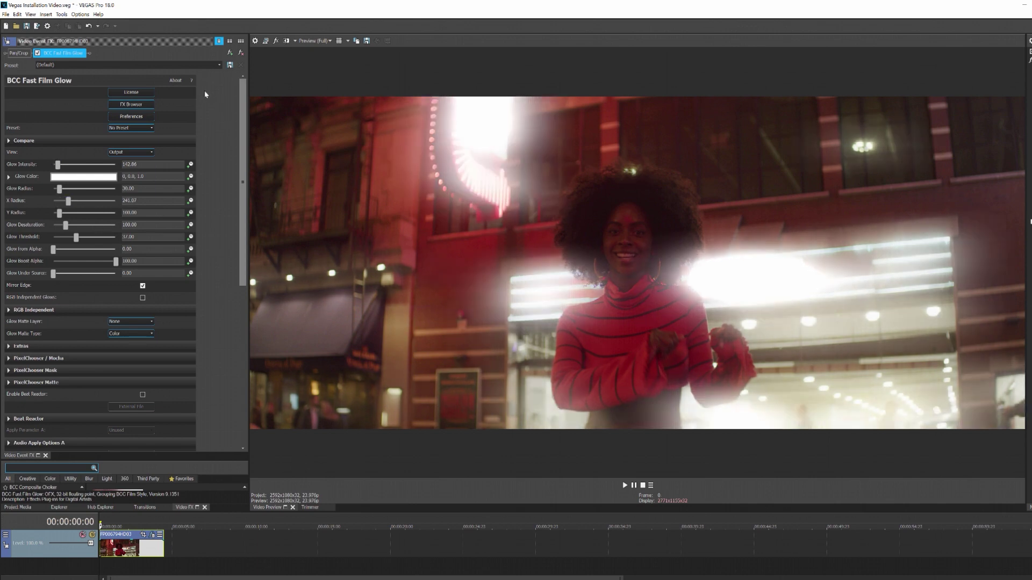
Step: Preview the Lens Mist Dark, Lens Mist Sooty and Vertical Streaks Prism presets from the FX Browser
{"action": "left_click", "coordinate": [131, 104]}
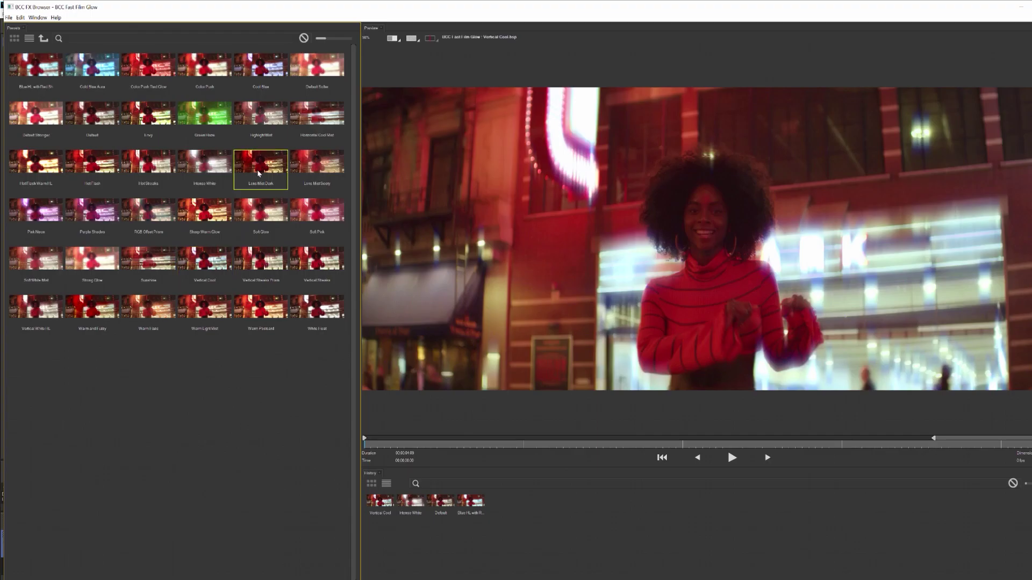
{"action": "left_click", "coordinate": [259, 171]}
{"action": "left_click", "coordinate": [309, 165]}
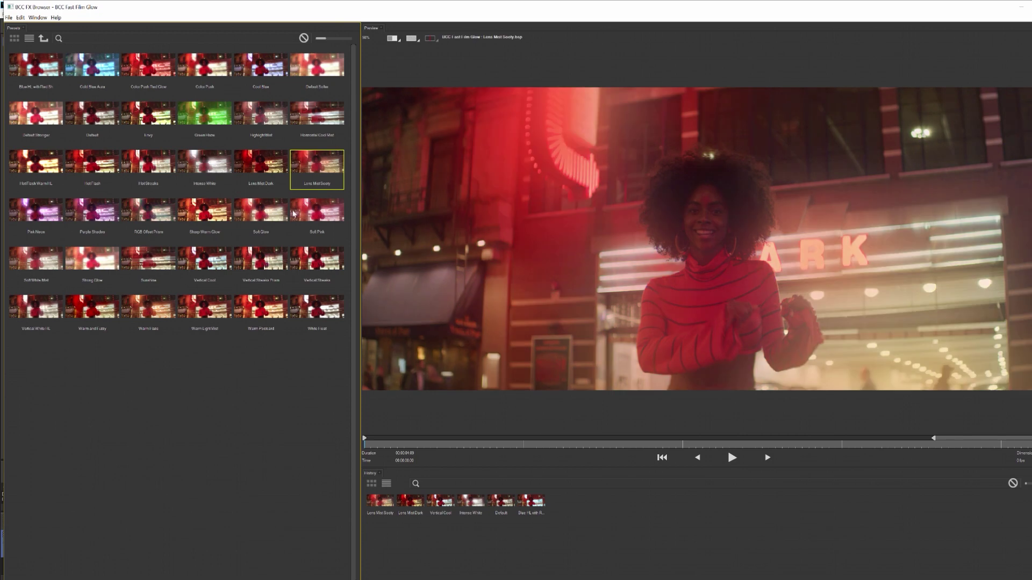
{"action": "left_click", "coordinate": [255, 261]}
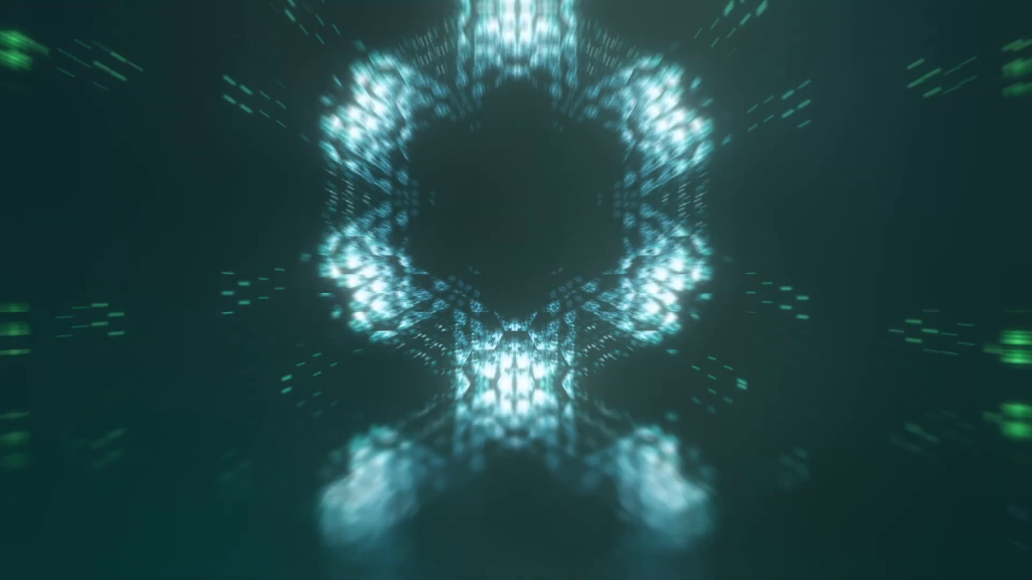